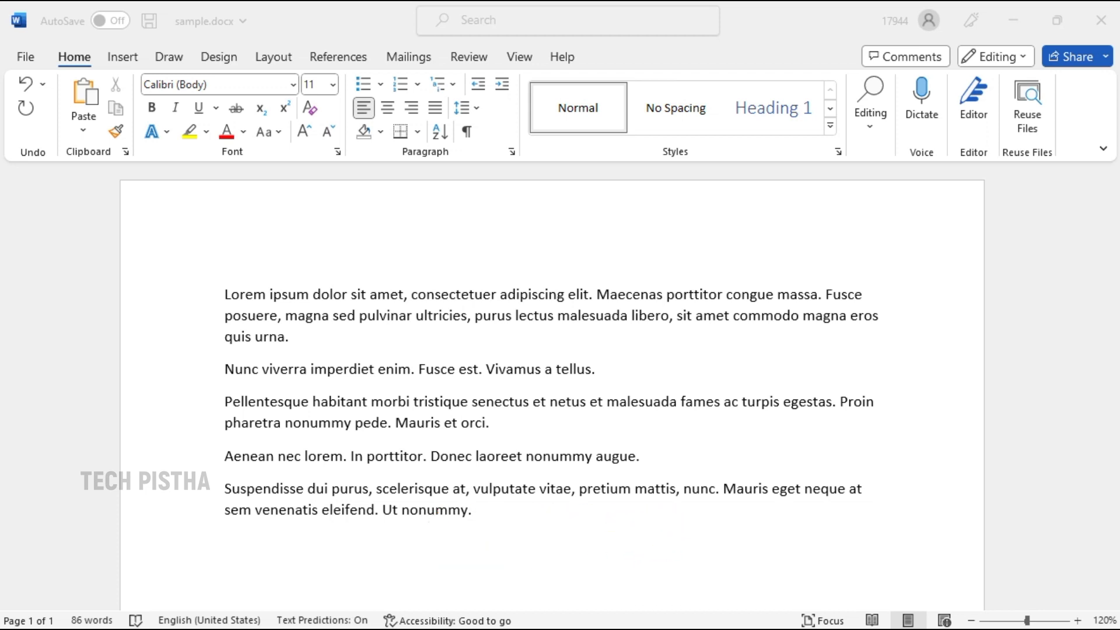
Place the insertion point on the empty line below the last paragraph of sample.docx
{"action": "left_click", "coordinate": [382, 606]}
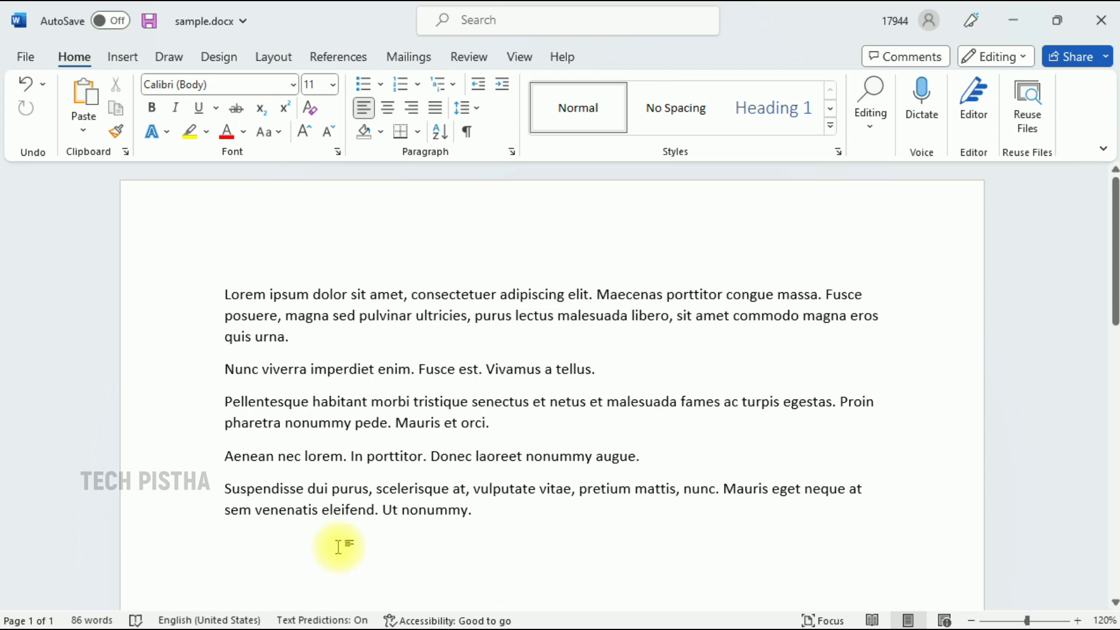
Insert an auto-updating date-and-time field reading 2/21/2023 9:14 PM below the last paragraph
{"action": "left_click", "coordinate": [124, 59]}
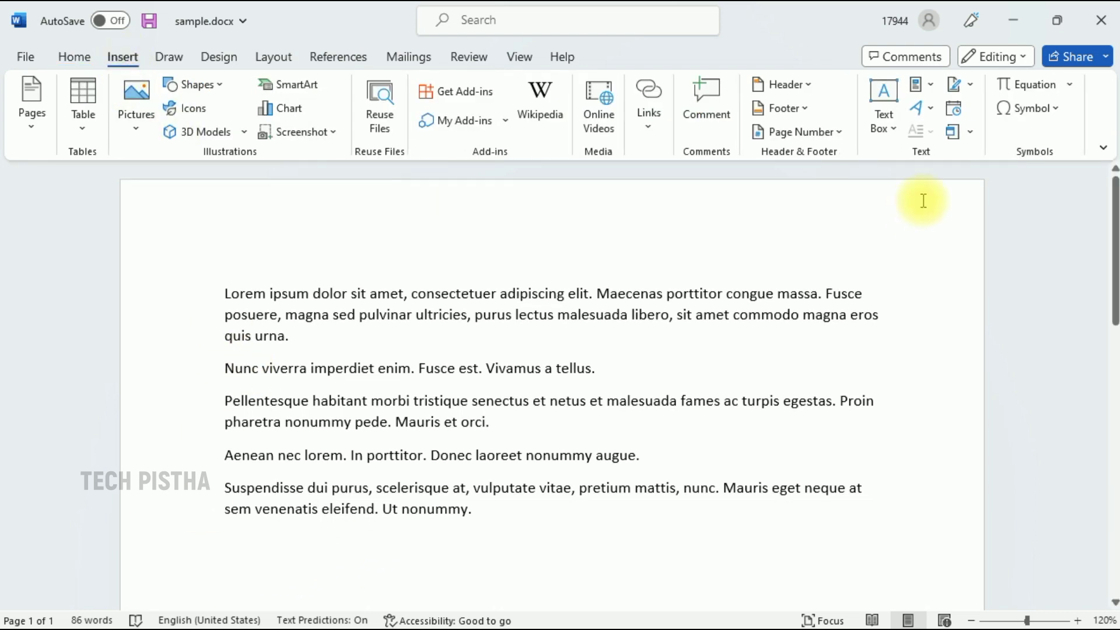
{"action": "left_click", "coordinate": [953, 109]}
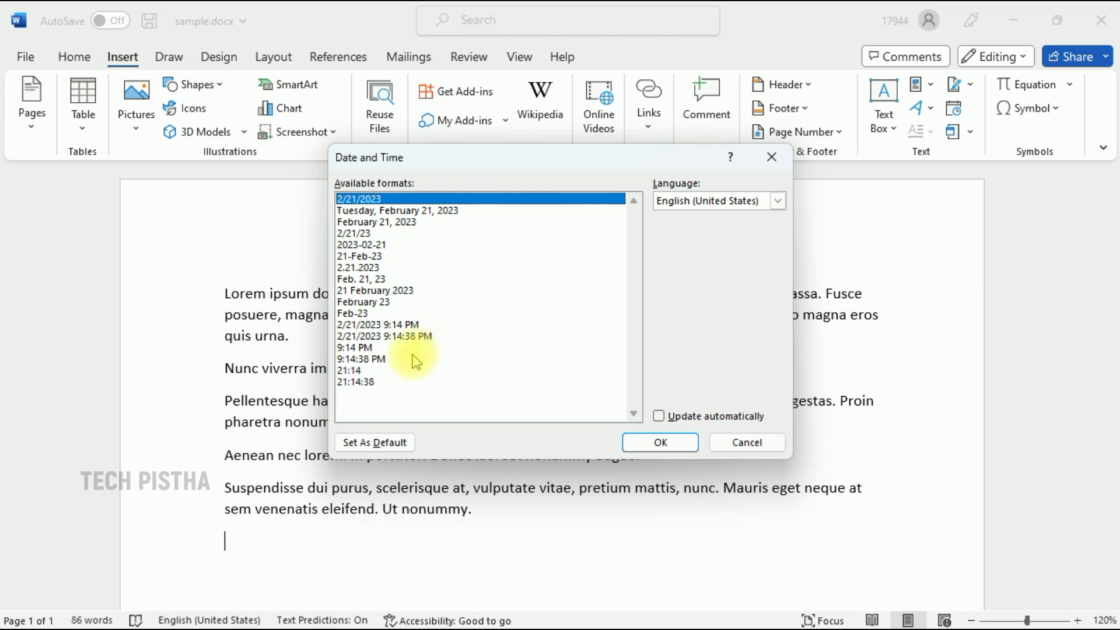
{"action": "left_click", "coordinate": [401, 325]}
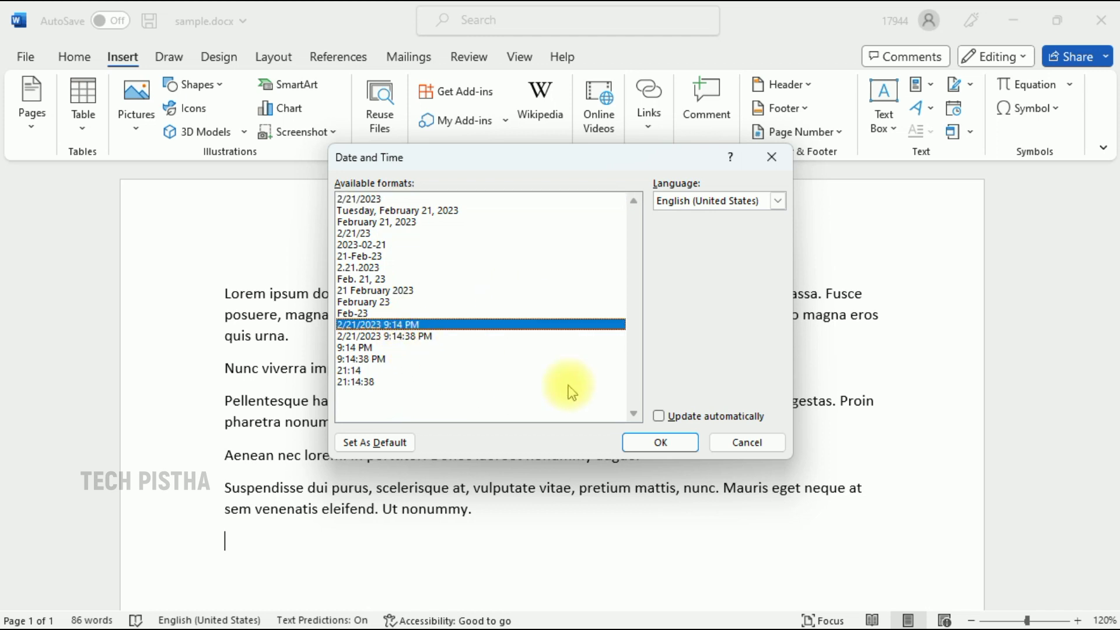
{"action": "left_click", "coordinate": [657, 444]}
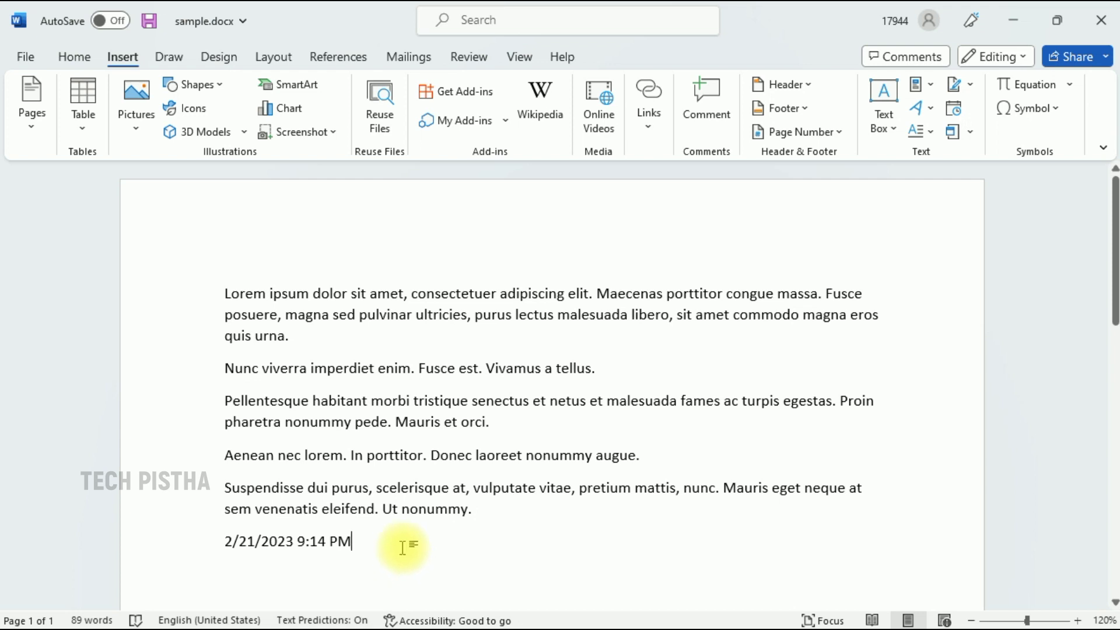
{"action": "triple_click", "coordinate": [403, 547]}
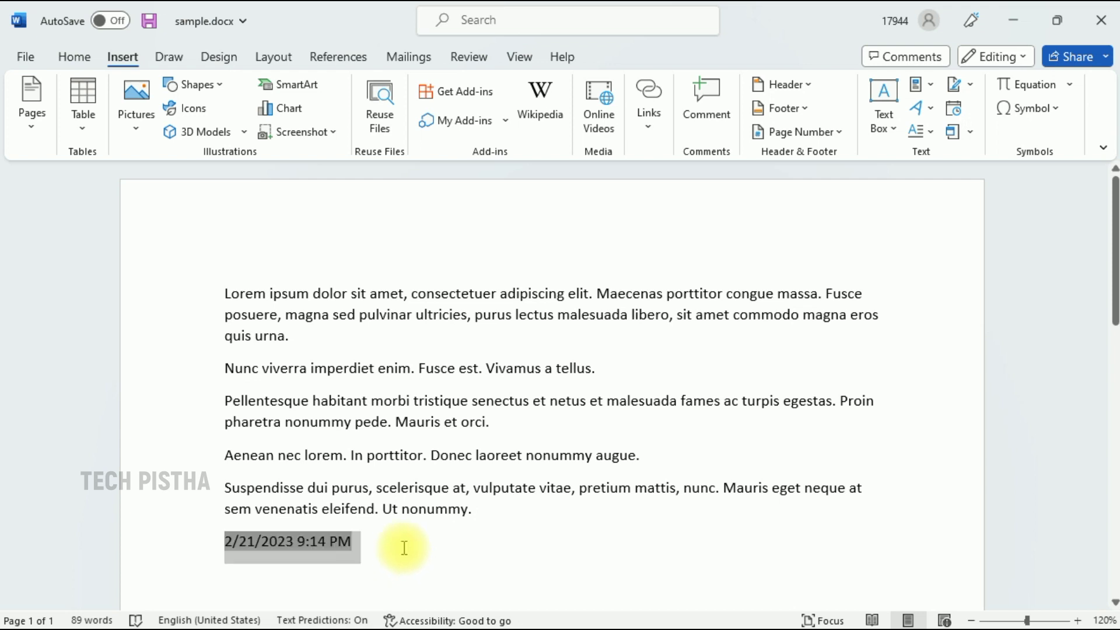
Make the date-and-time line bold with font size 15
{"action": "left_click", "coordinate": [75, 56]}
{"action": "key", "text": "ctrl+b"}
{"action": "left_click", "coordinate": [313, 84]}
{"action": "type", "text": "15"}
{"action": "key", "text": "Return"}
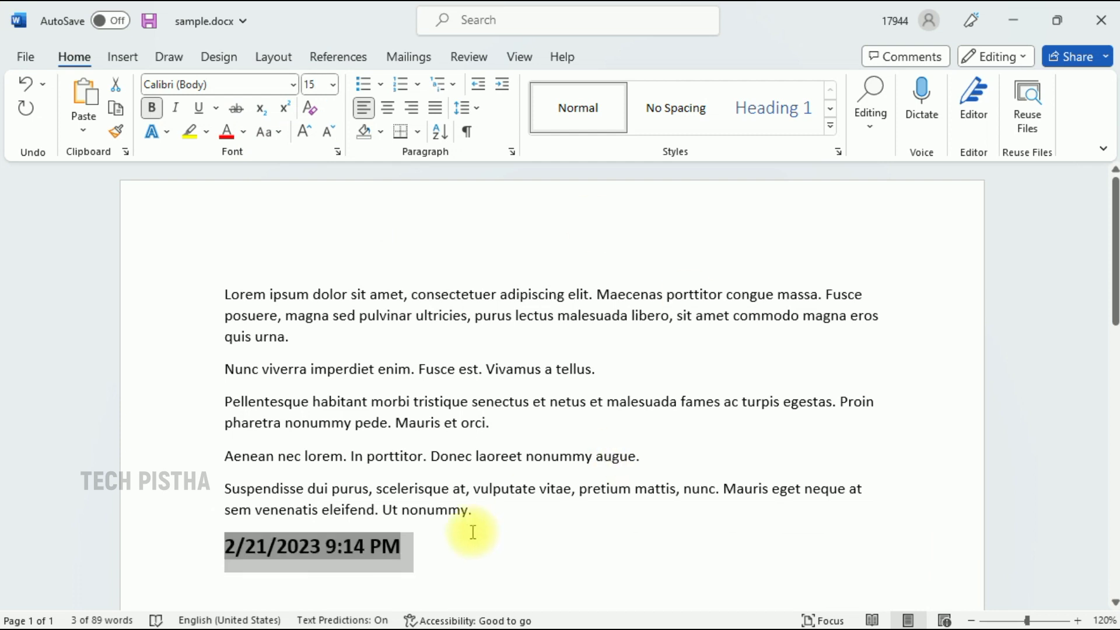
{"action": "left_click", "coordinate": [725, 545]}
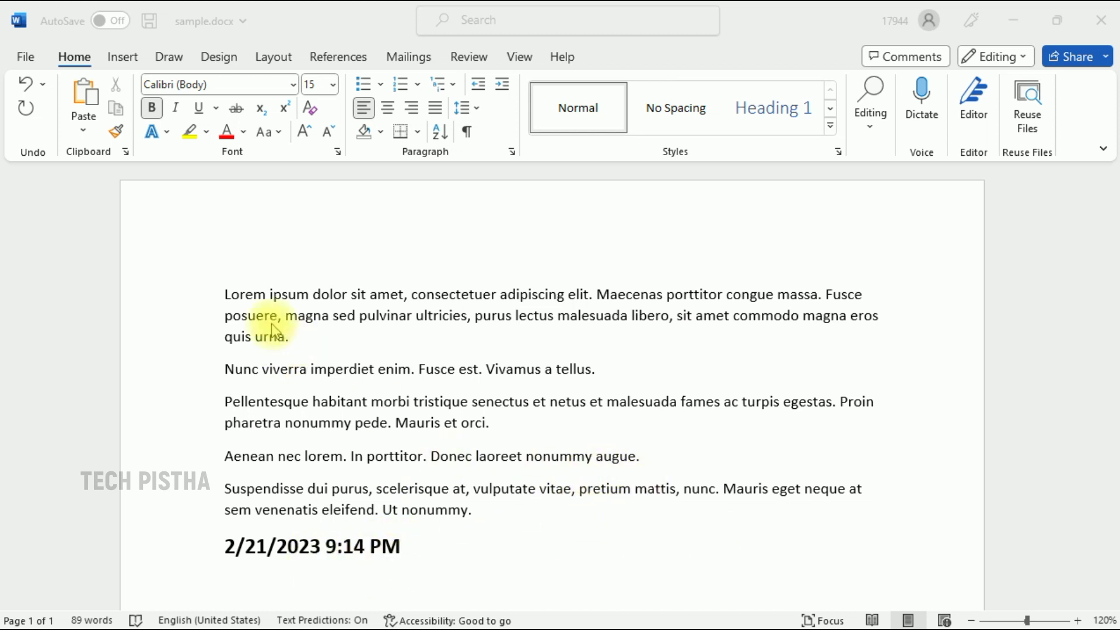
{"action": "left_click", "coordinate": [25, 57]}
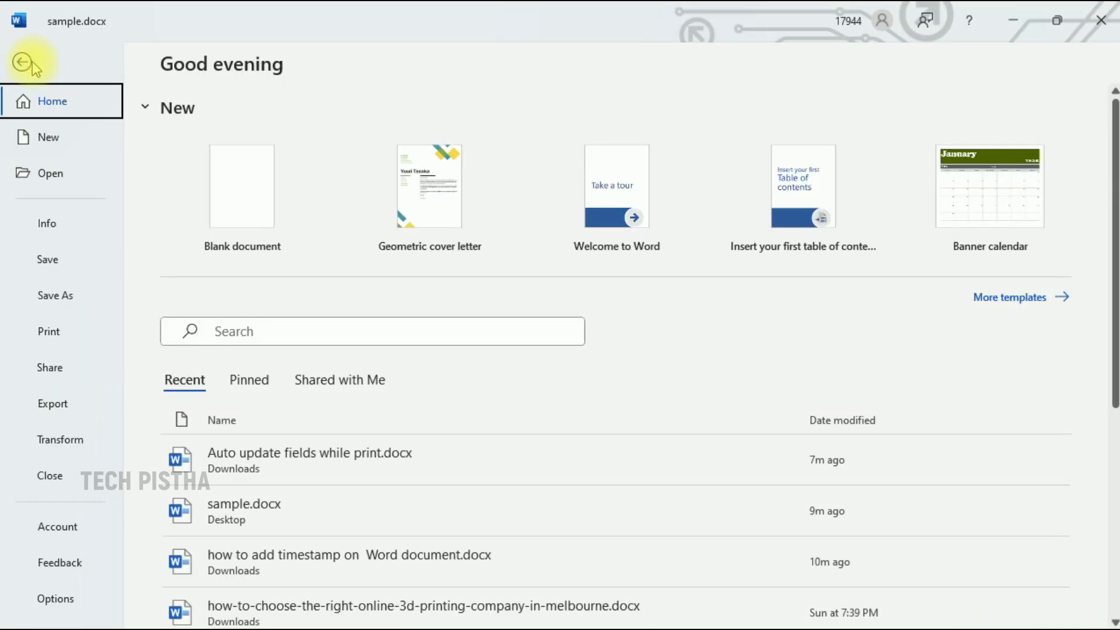
Show the print preview so the date field refreshes to 9:16 PM, then return to the document
{"action": "left_click", "coordinate": [53, 332]}
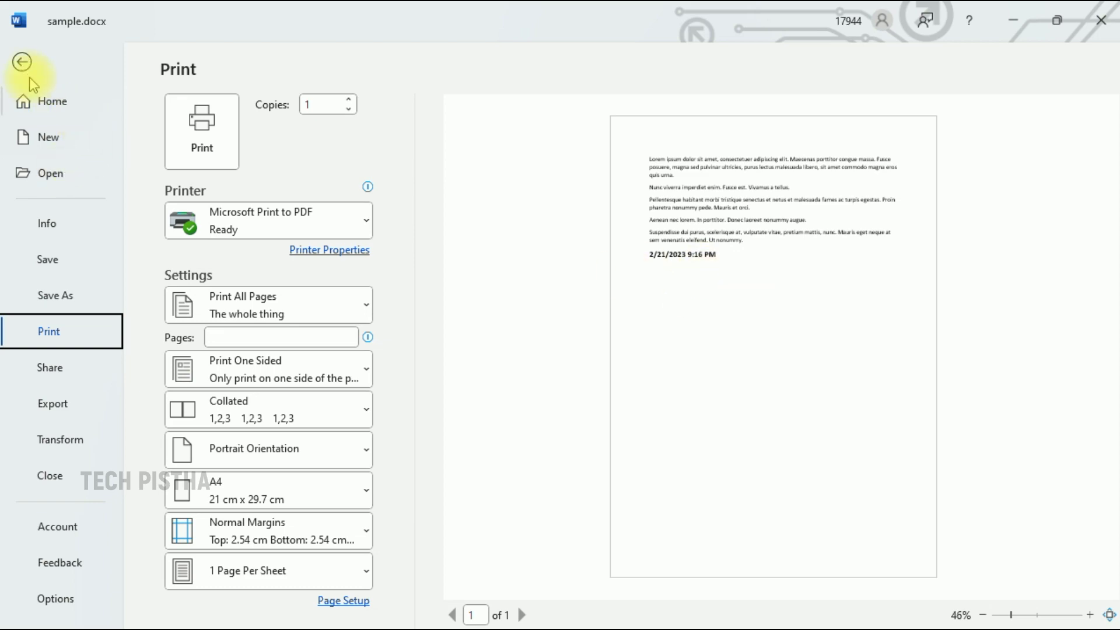
{"action": "left_click", "coordinate": [22, 62]}
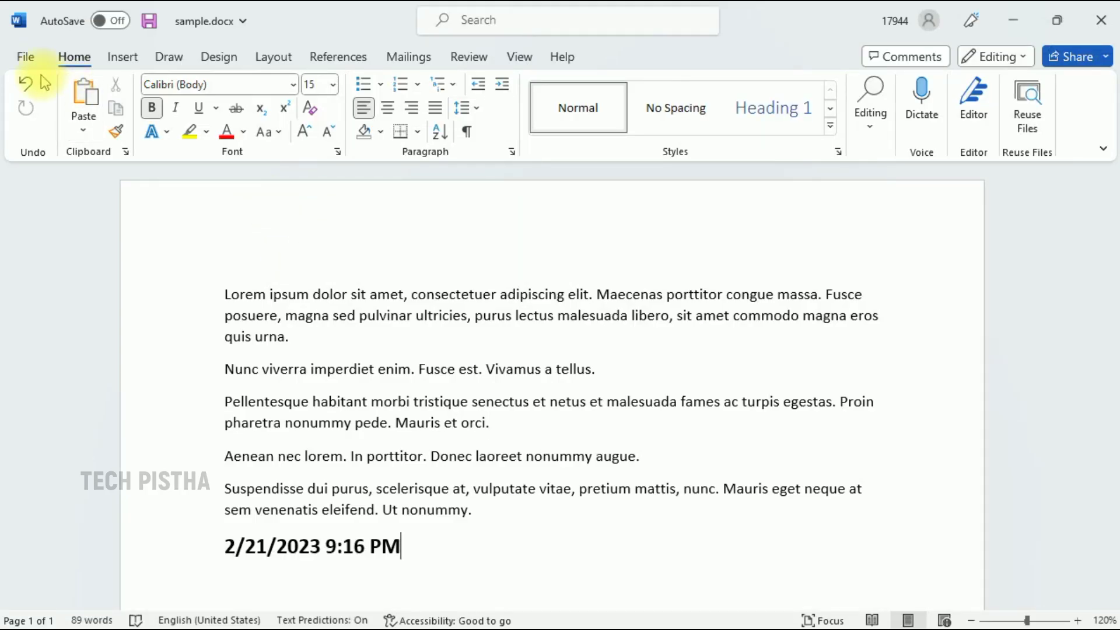
In Advanced Word Options, allow fields containing tracked changes to update before printing
{"action": "left_click", "coordinate": [25, 56]}
{"action": "left_click", "coordinate": [55, 599]}
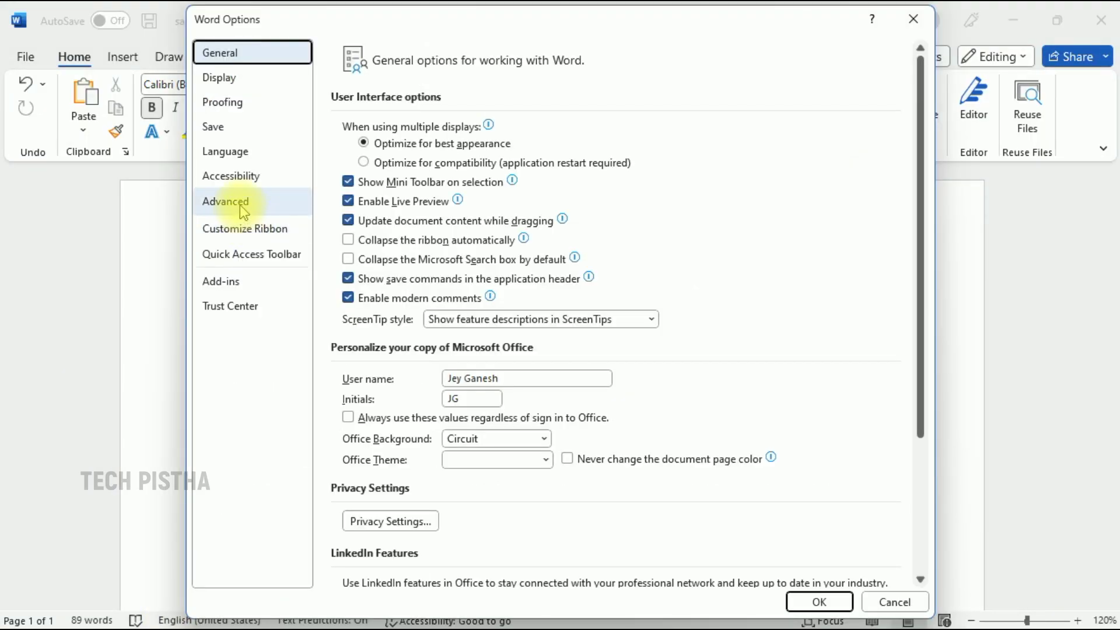
{"action": "left_click", "coordinate": [239, 205]}
{"action": "scroll", "coordinate": [603, 458], "scroll_direction": "down", "scroll_amount": 5}
{"action": "scroll", "coordinate": [603, 457], "scroll_direction": "down", "scroll_amount": 5}
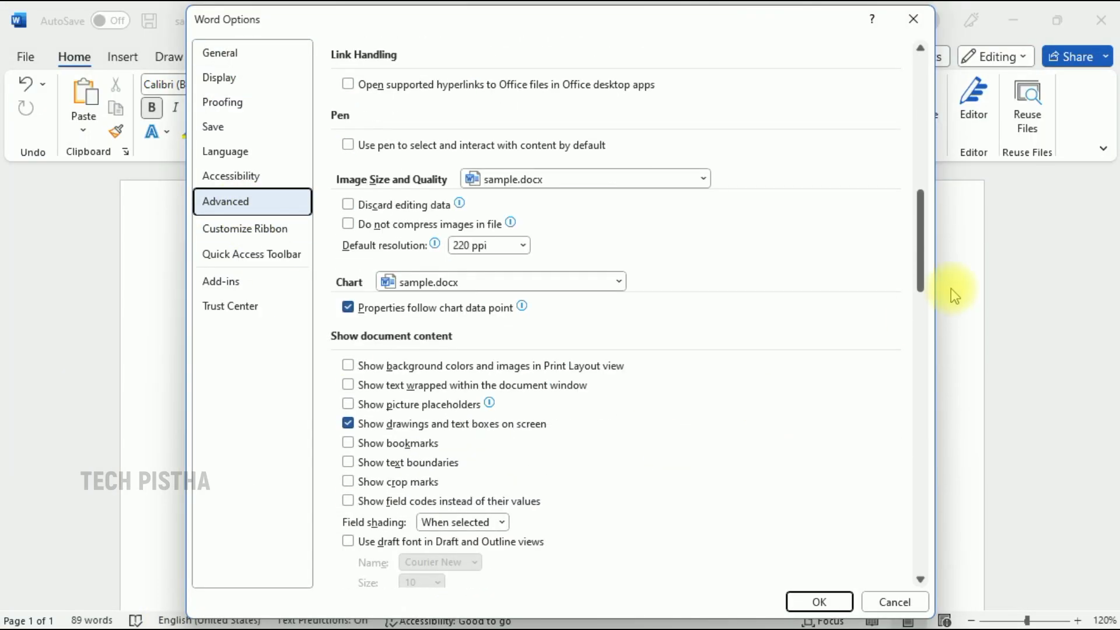
{"action": "scroll", "coordinate": [921, 289], "scroll_direction": "down", "scroll_amount": 10}
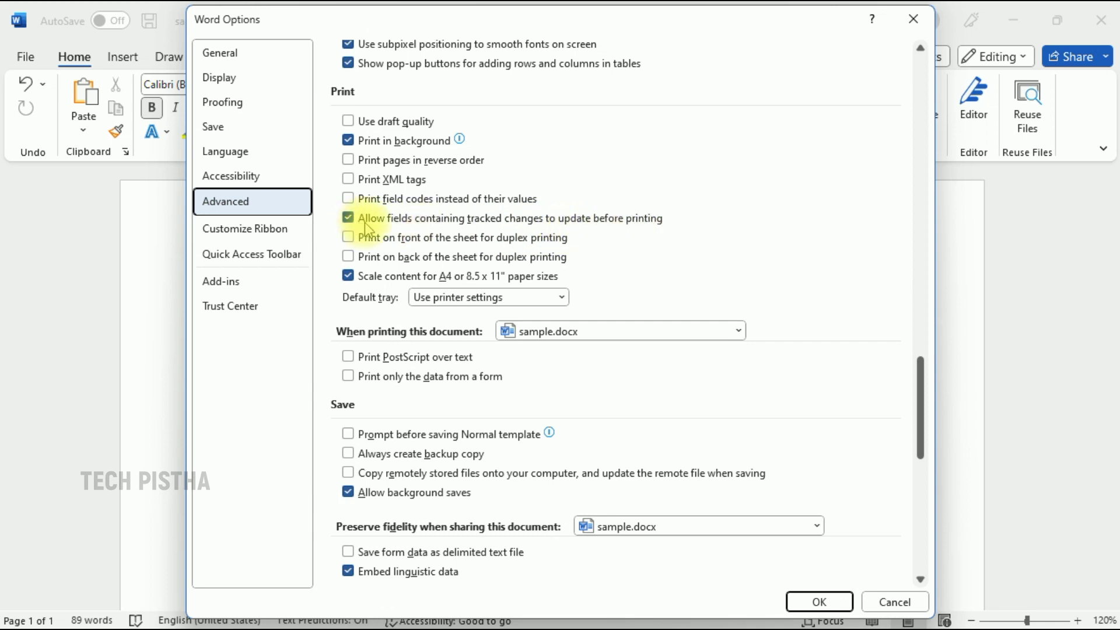
{"action": "left_click", "coordinate": [797, 602]}
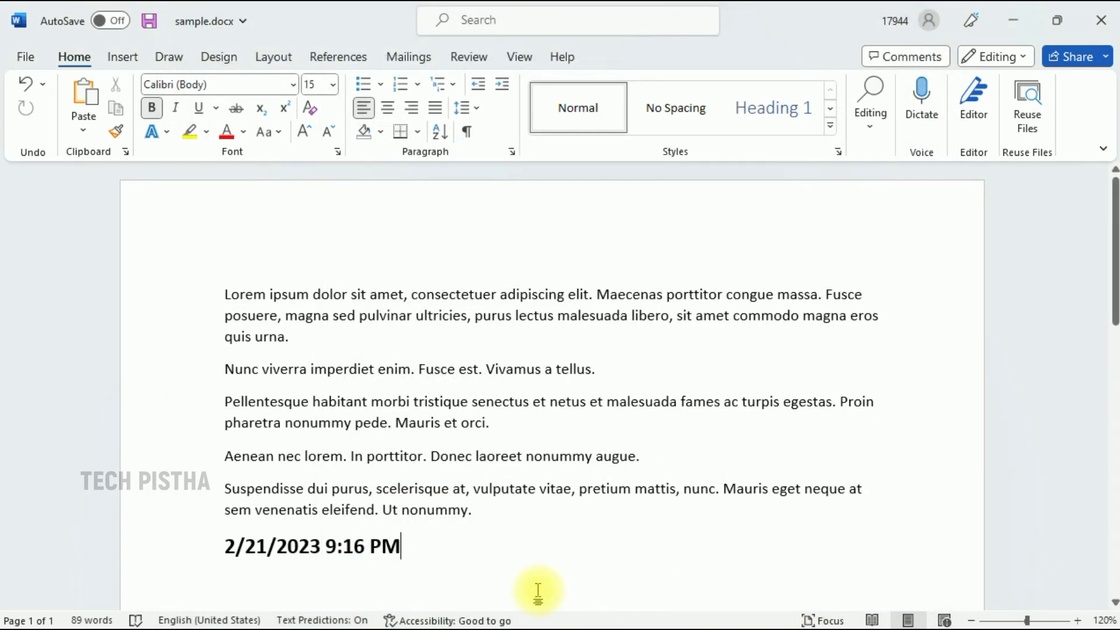